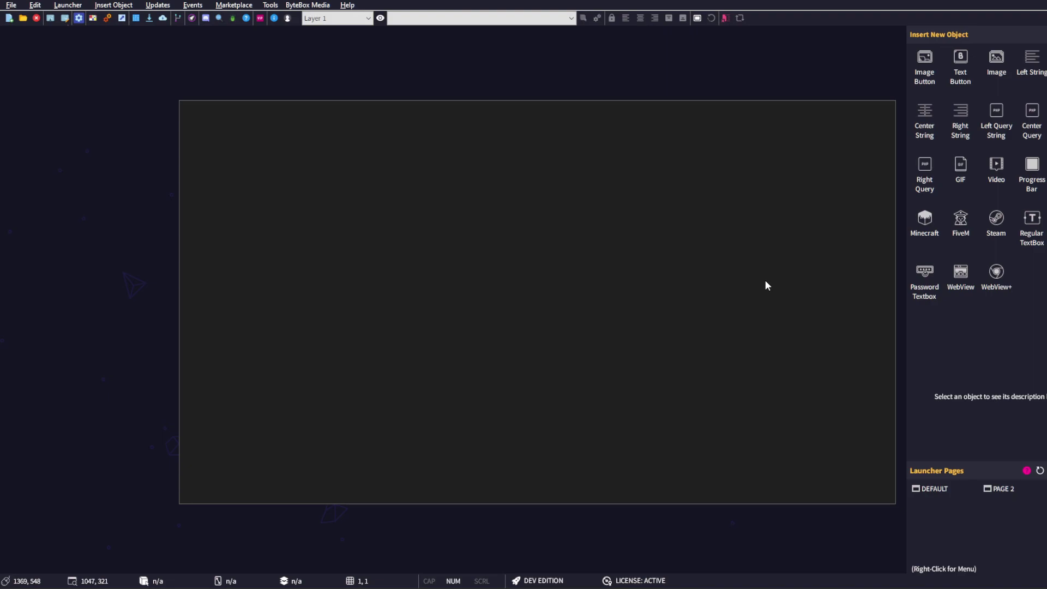
Insert a progress bar about 839 wide and 5 high, positioned at about X 225, Y 328 on the launcher canvas
{"action": "left_click", "coordinate": [1032, 174]}
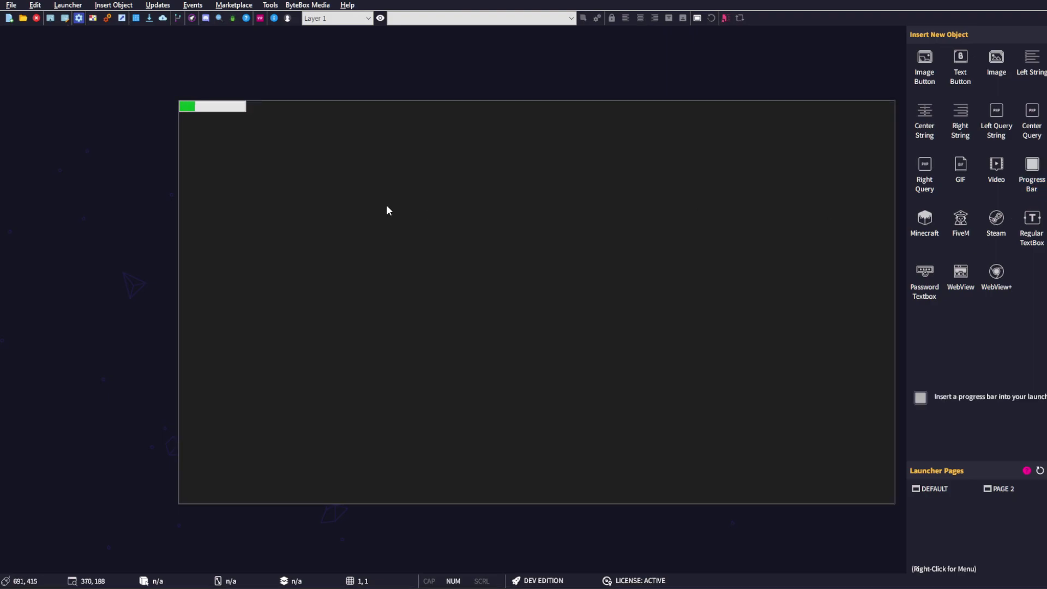
{"action": "left_click", "coordinate": [193, 109]}
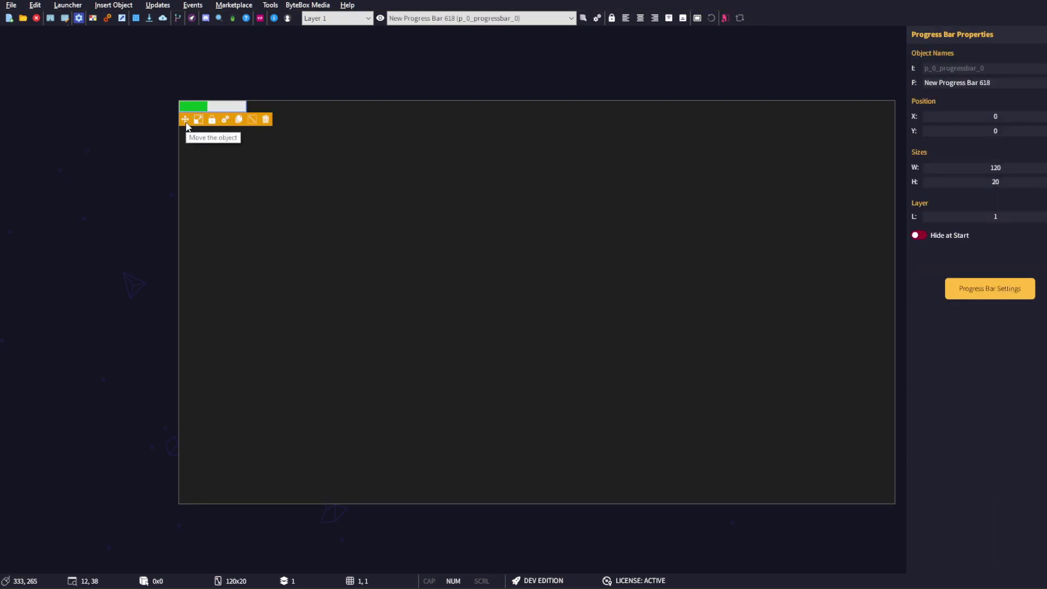
{"action": "left_click_drag", "start_coordinate": [186, 125], "coordinate": [414, 266]}
{"action": "left_click_drag", "start_coordinate": [467, 288], "coordinate": [869, 278]}
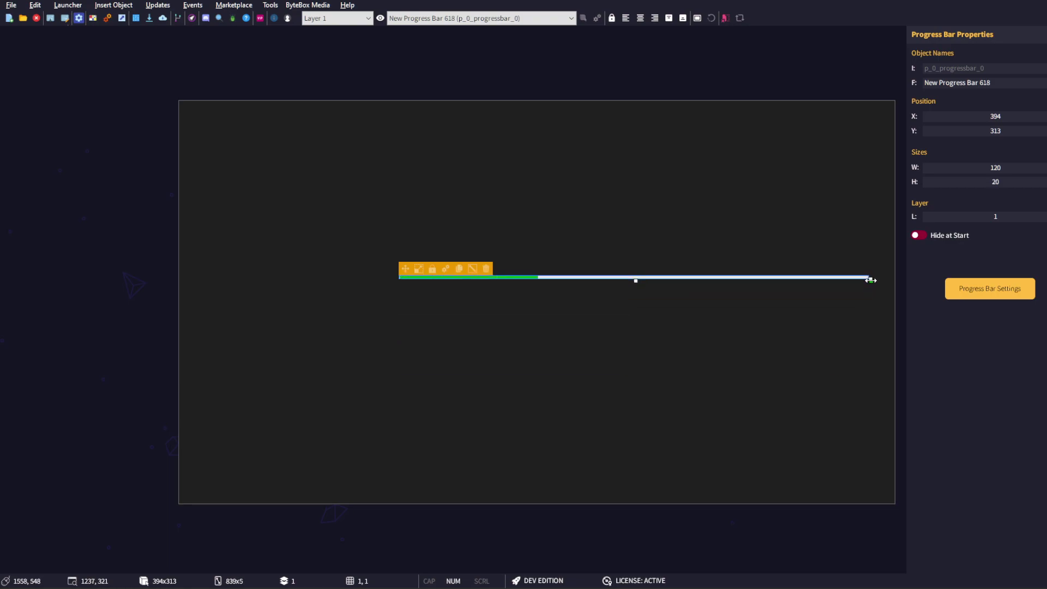
{"action": "left_click_drag", "start_coordinate": [400, 278], "coordinate": [305, 285]}
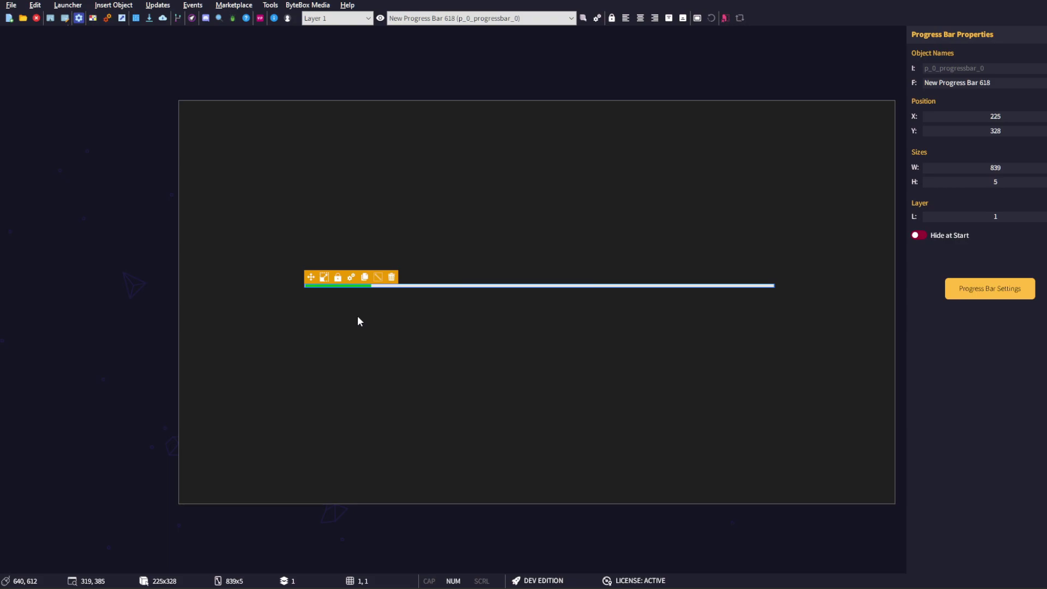
Set the progress bar's default value to 0 in its settings and check its Complete event actions
{"action": "left_click", "coordinate": [352, 277]}
{"action": "left_click", "coordinate": [368, 180]}
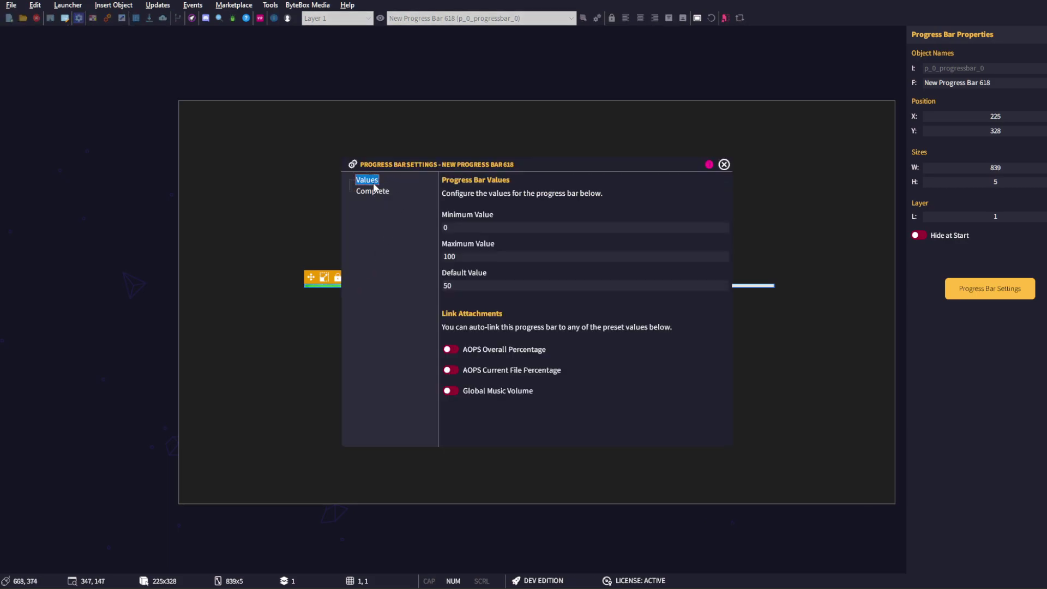
{"action": "left_click", "coordinate": [518, 222]}
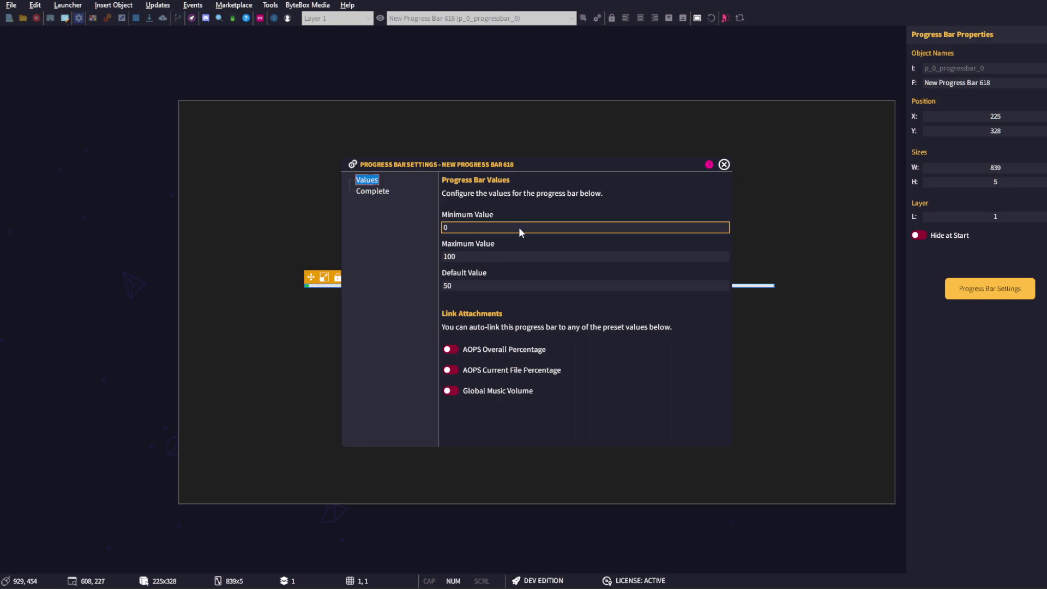
{"action": "left_click", "coordinate": [468, 257]}
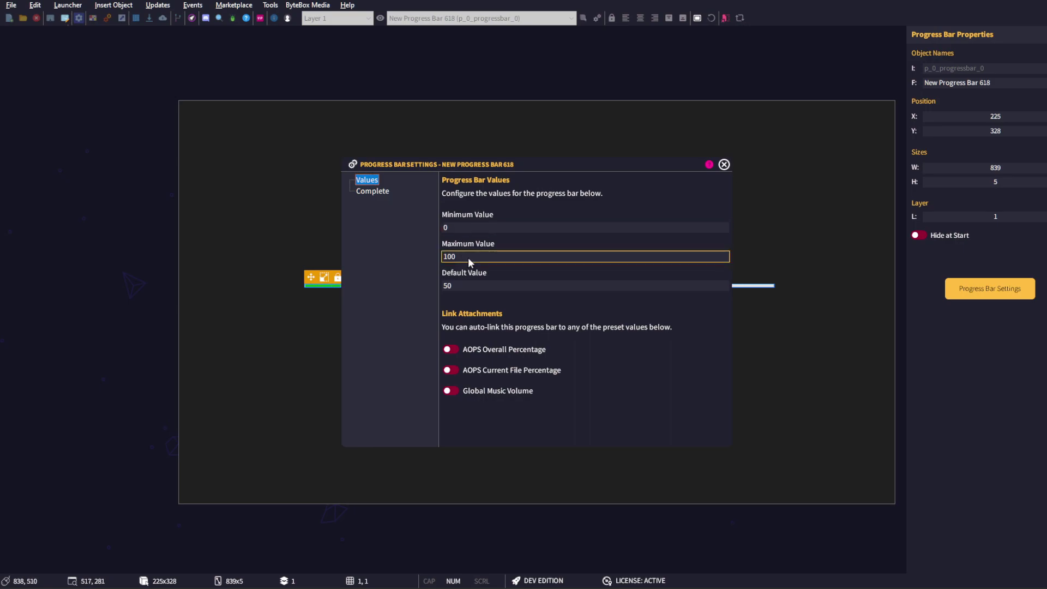
{"action": "left_click", "coordinate": [472, 285]}
{"action": "double_click", "coordinate": [472, 286]}
{"action": "type", "text": "0"}
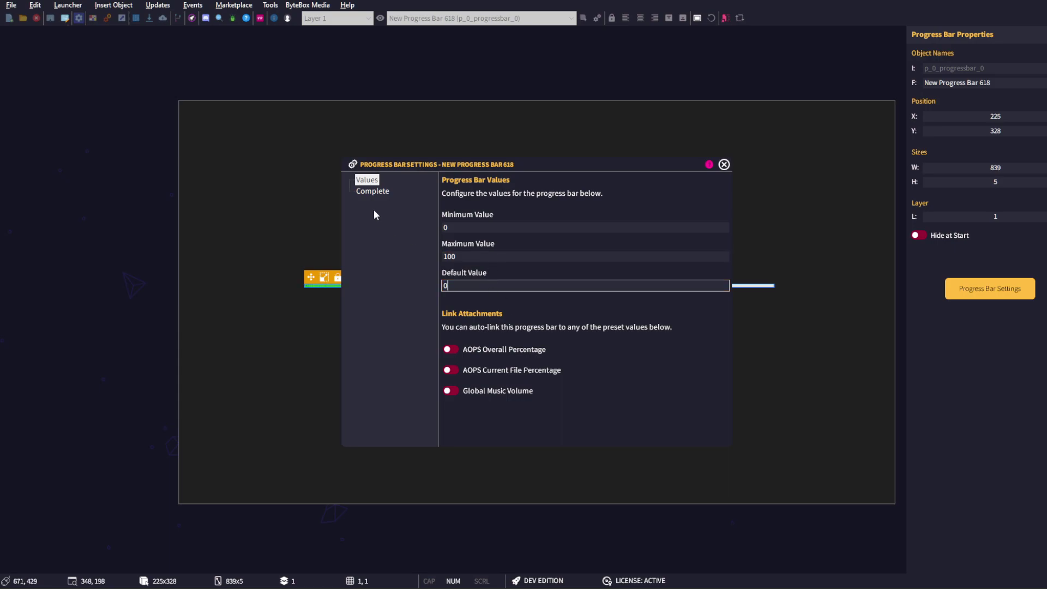
{"action": "left_click", "coordinate": [369, 193]}
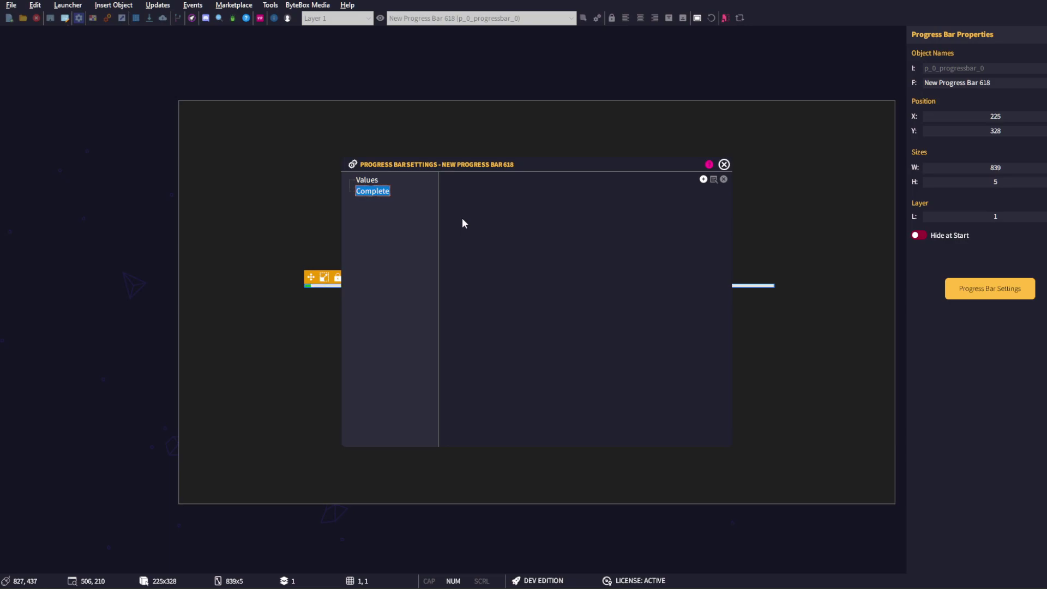
{"action": "left_click", "coordinate": [728, 168]}
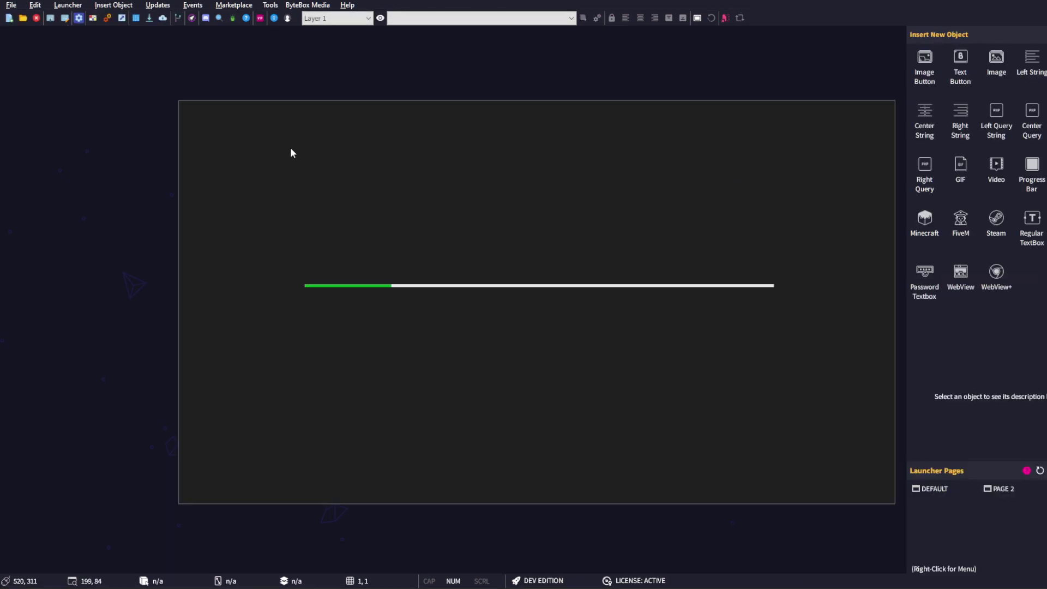
Review the descriptions of the AOPS Complete and AOPS Finishing Up global events
{"action": "left_click", "coordinate": [178, 19]}
{"action": "left_click", "coordinate": [351, 203]}
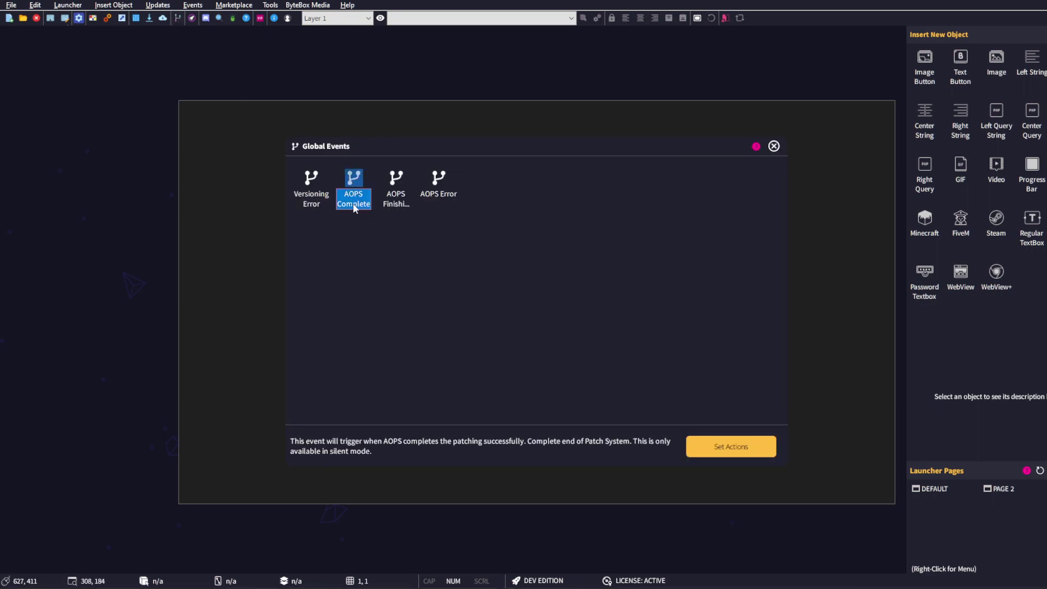
{"action": "left_click", "coordinate": [384, 208]}
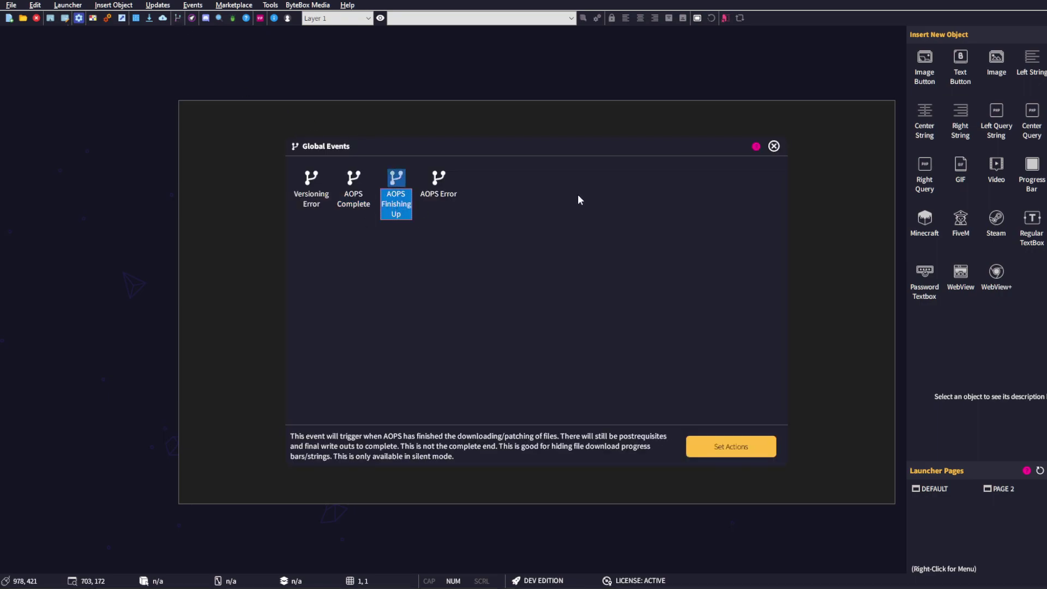
{"action": "left_click", "coordinate": [774, 146]}
Review the progress bar's Complete event actions and the link attachment options among its value settings
{"action": "left_click", "coordinate": [510, 286]}
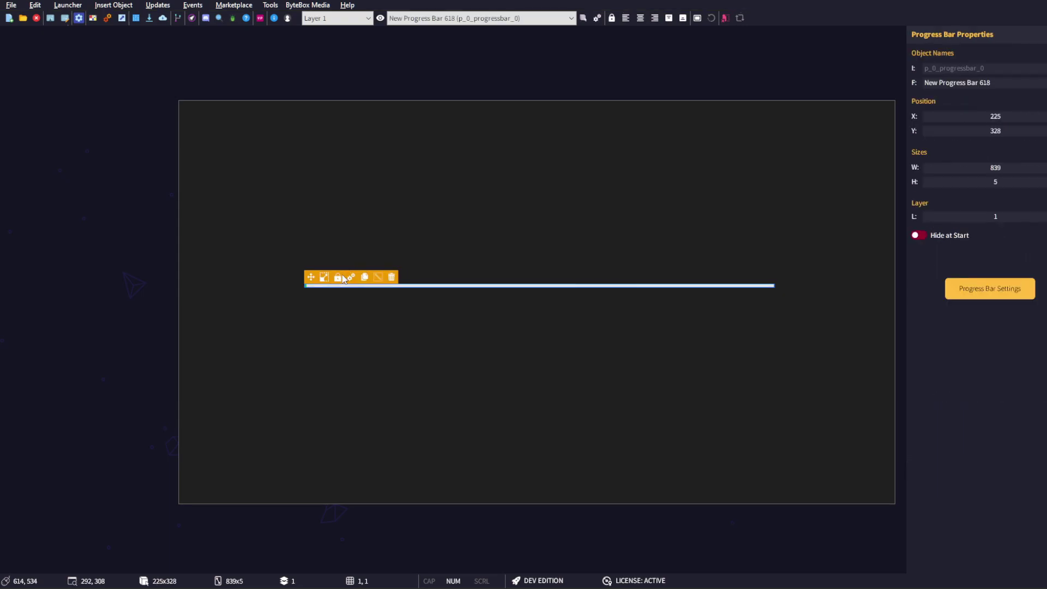
{"action": "left_click", "coordinate": [351, 277]}
{"action": "left_click", "coordinate": [372, 191]}
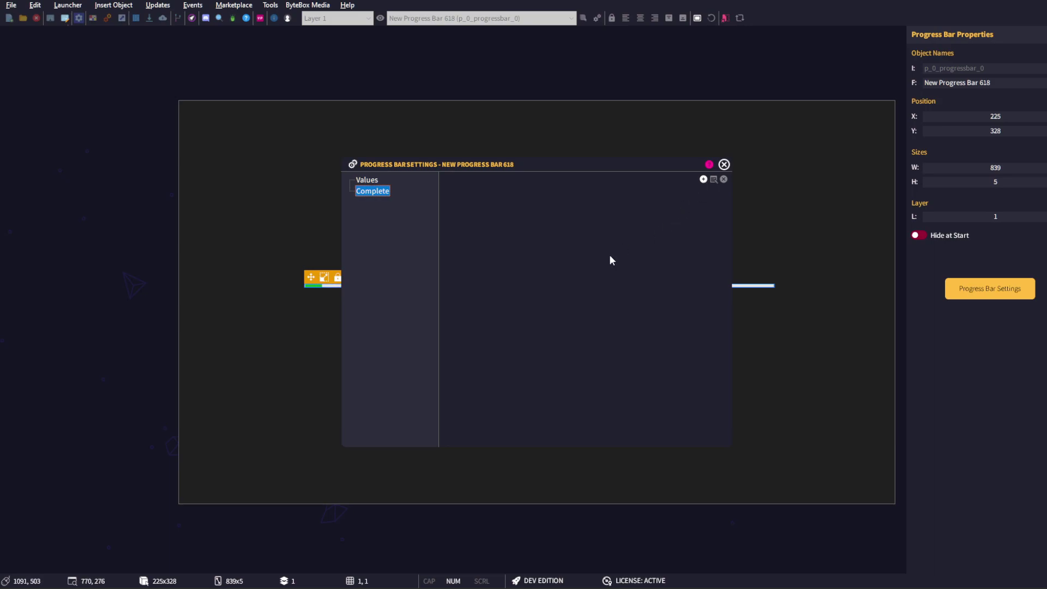
{"action": "left_click", "coordinate": [367, 179]}
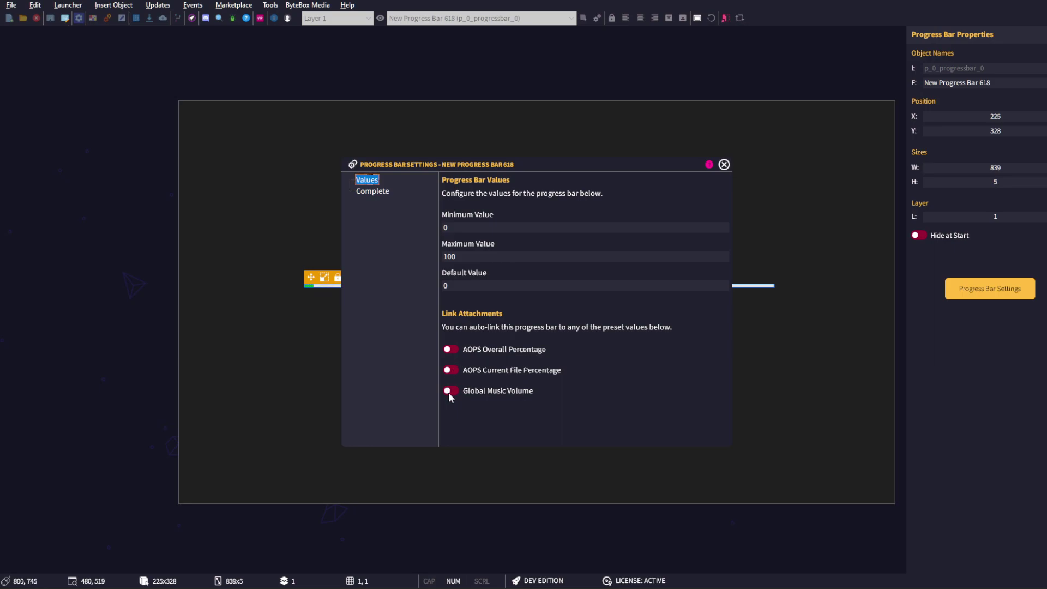
{"action": "left_click", "coordinate": [724, 165]}
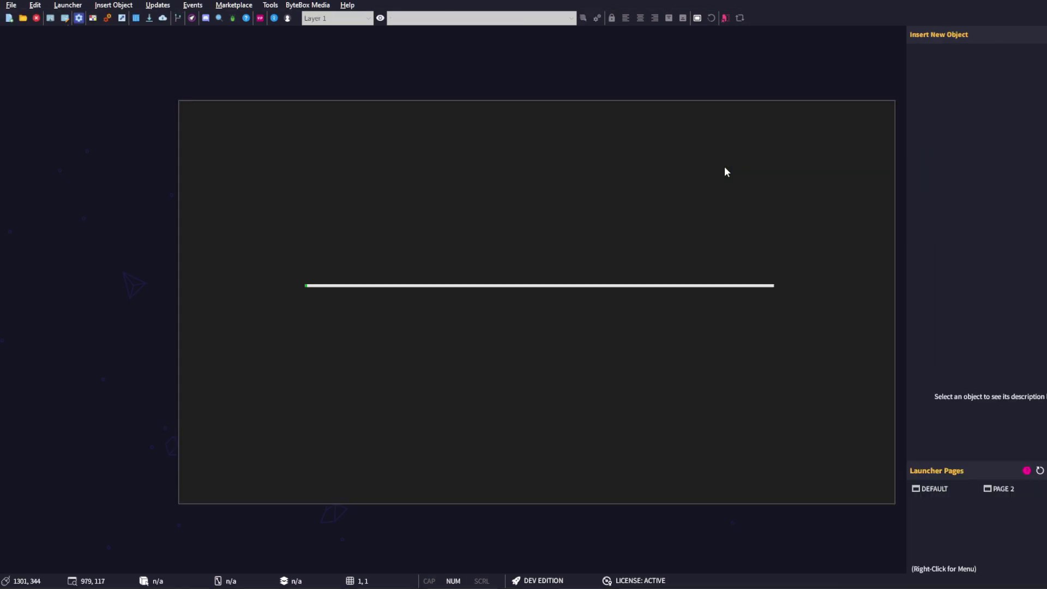
Move the progress bar down to about X 229, Y 364 and deselect it
{"action": "left_click", "coordinate": [357, 285]}
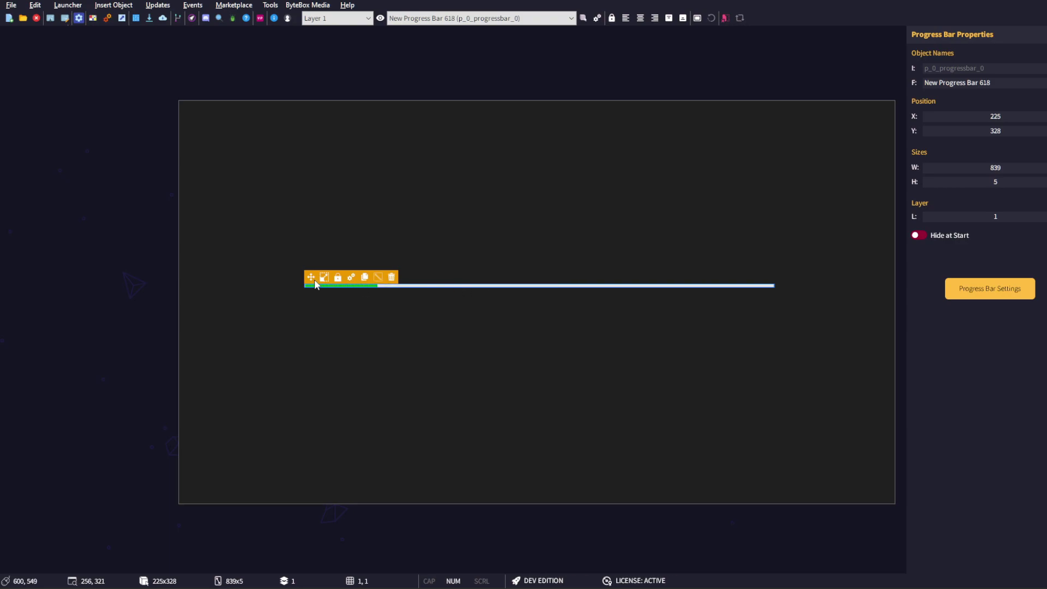
{"action": "left_click_drag", "start_coordinate": [308, 279], "coordinate": [308, 310]}
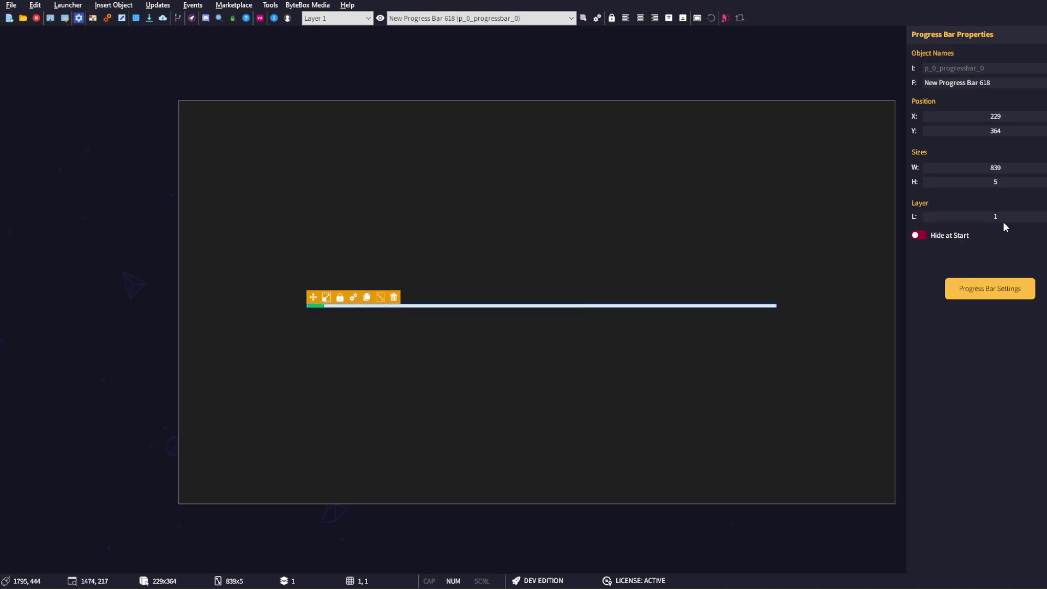
{"action": "left_click", "coordinate": [374, 90]}
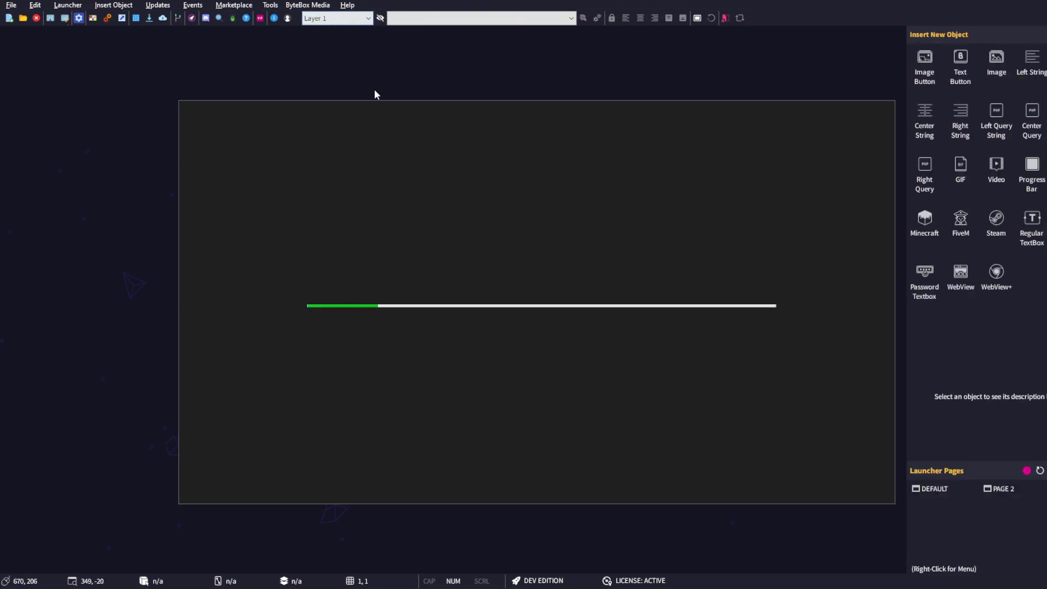
Try out the layer selection and leave Layer 1 as the active layer
{"action": "left_click", "coordinate": [364, 19]}
{"action": "left_click", "coordinate": [363, 28]}
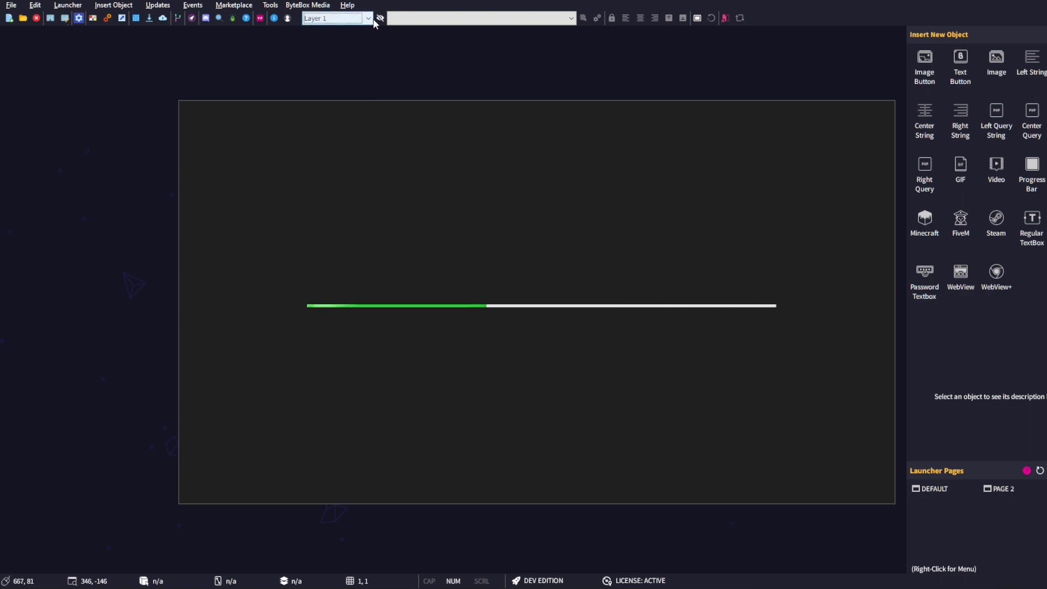
{"action": "left_click", "coordinate": [369, 20]}
{"action": "left_click", "coordinate": [363, 37]}
{"action": "left_click", "coordinate": [363, 19]}
{"action": "left_click", "coordinate": [357, 34]}
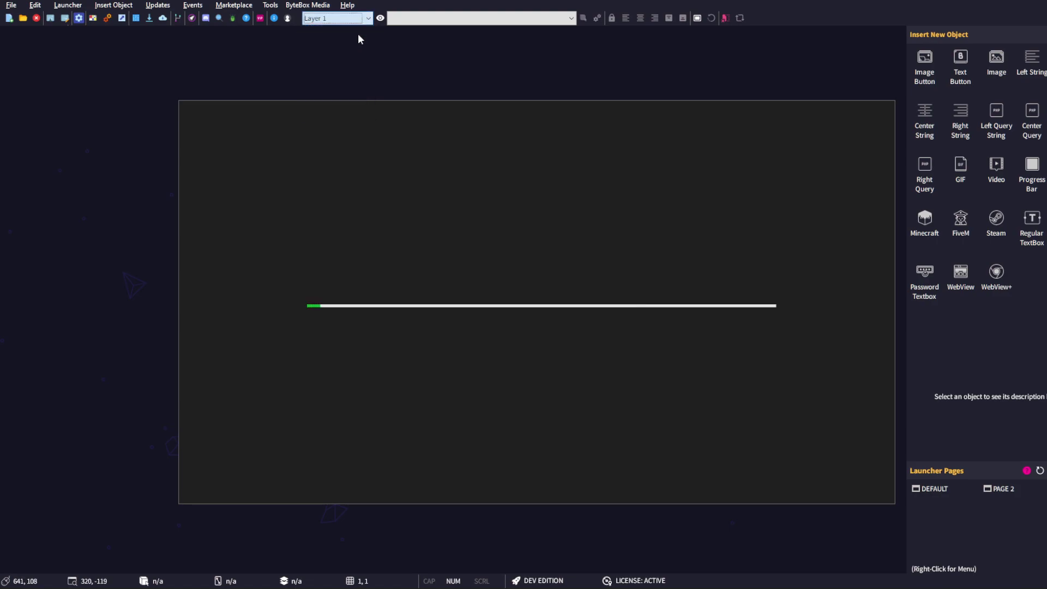
Check the progress bar's Hide at Start property and clear the selection
{"action": "left_click", "coordinate": [399, 305]}
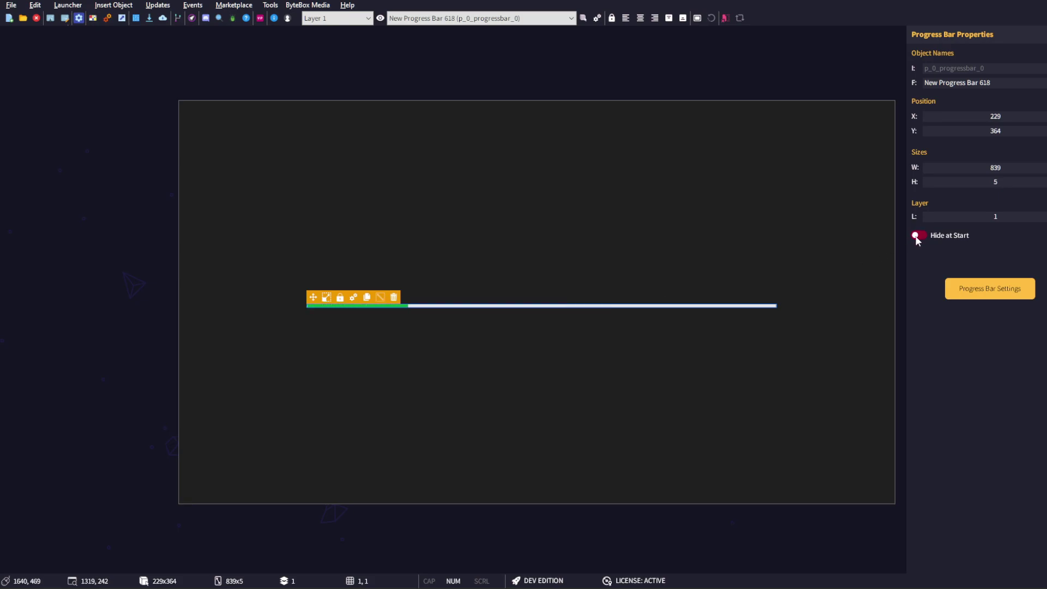
{"action": "left_click", "coordinate": [510, 234]}
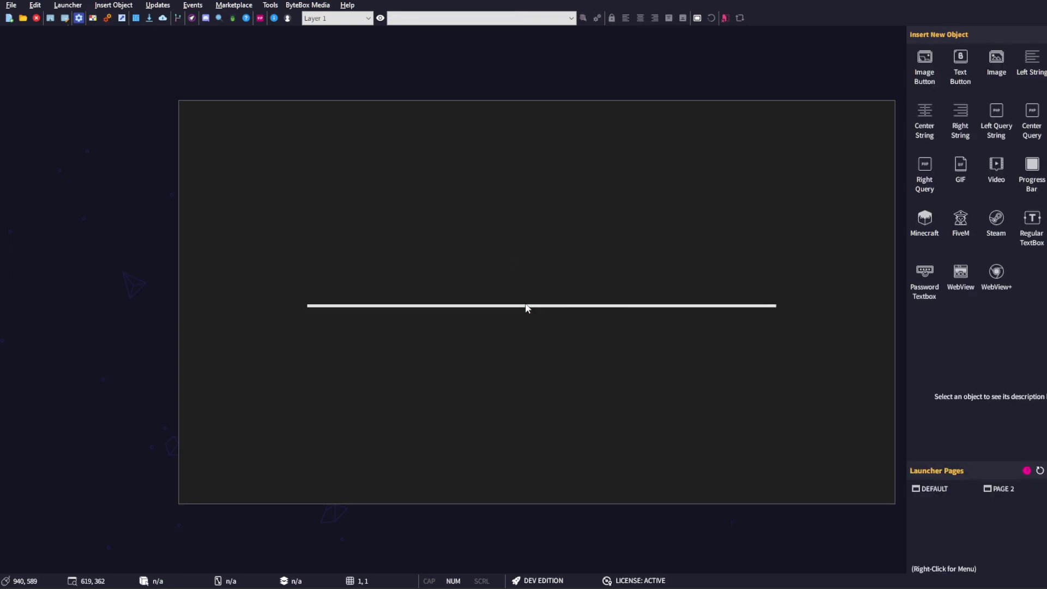